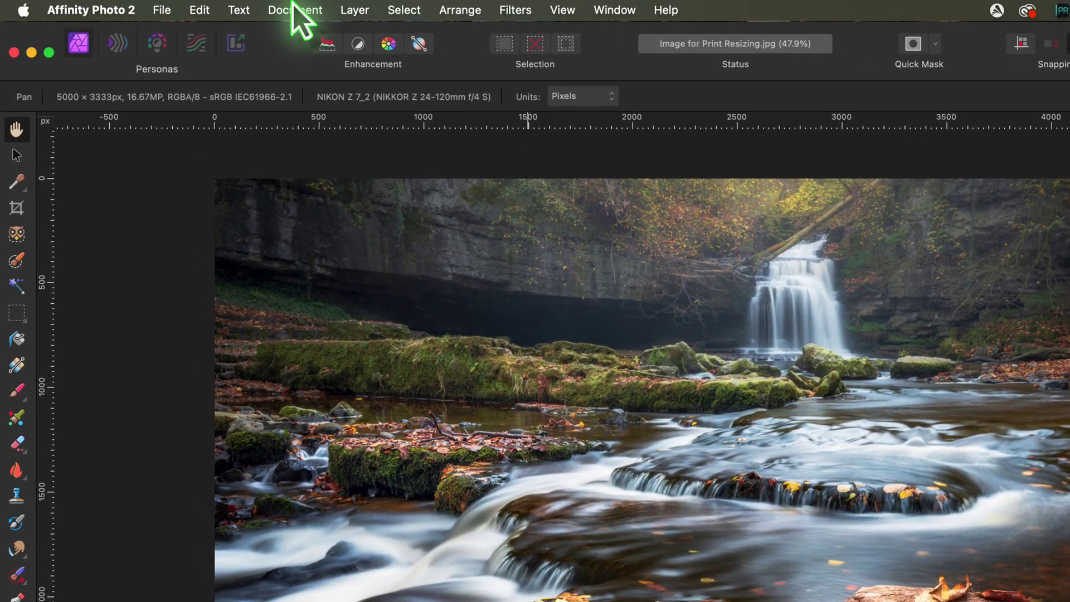
# Check the image dimensions in inches in Resize Document, then cancel without changes.
pyautogui.click(187, 7)
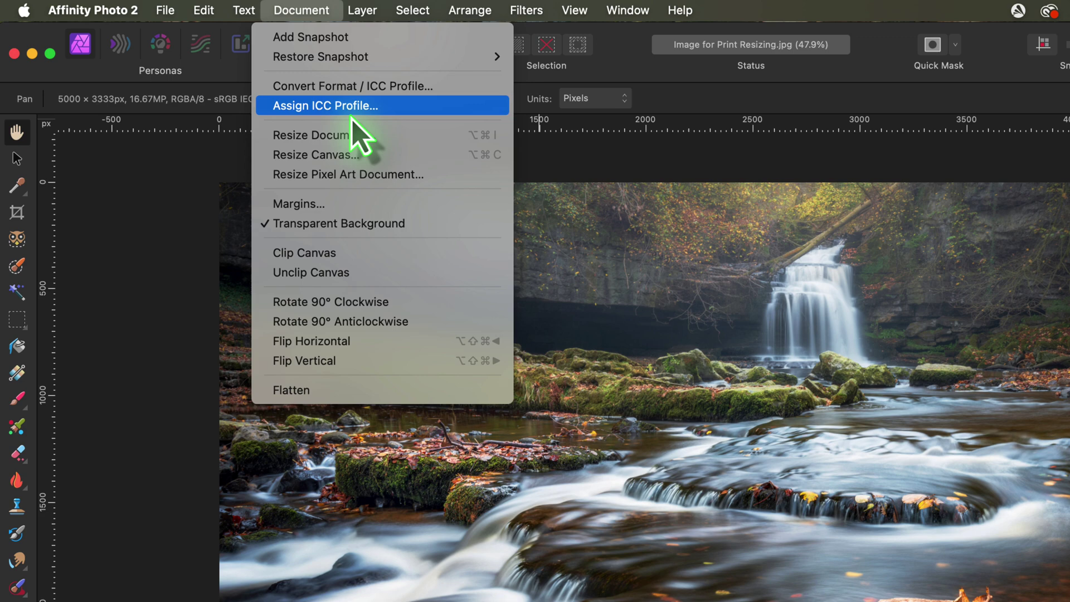
pyautogui.click(357, 135)
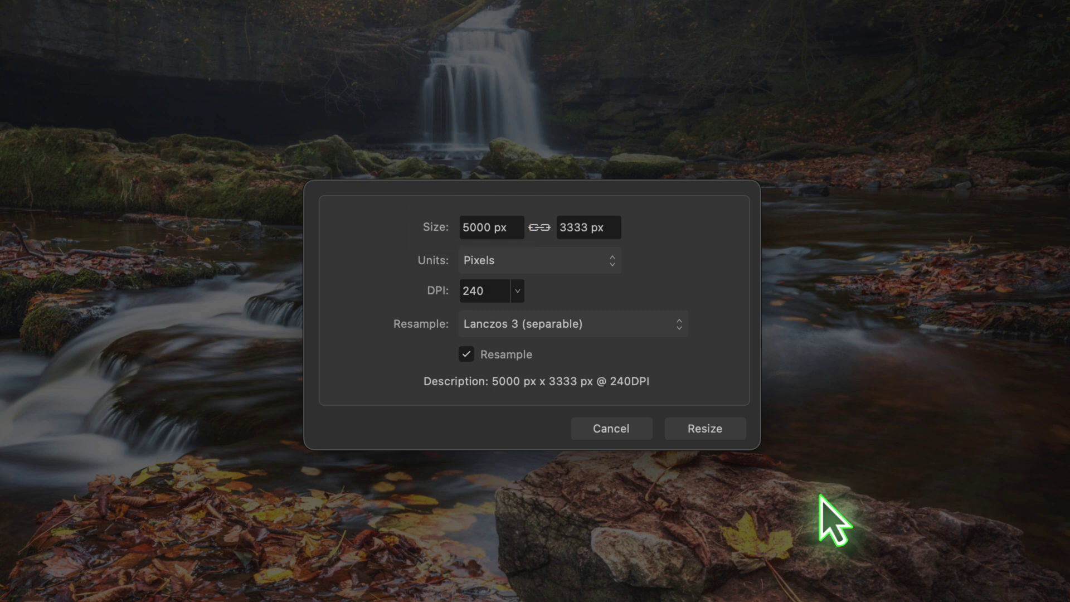
pyautogui.click(603, 267)
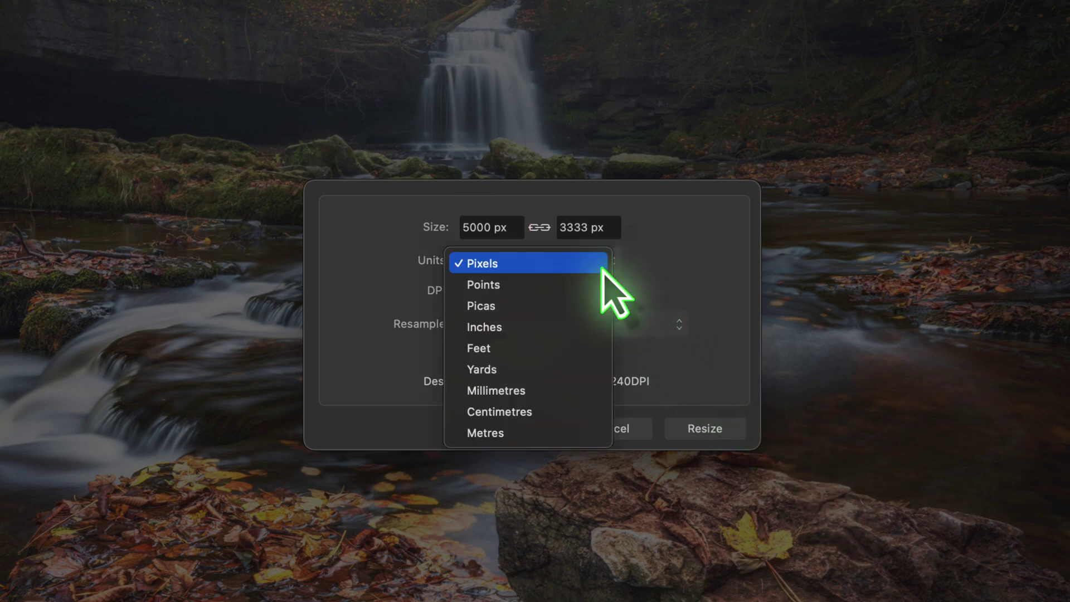
pyautogui.click(582, 327)
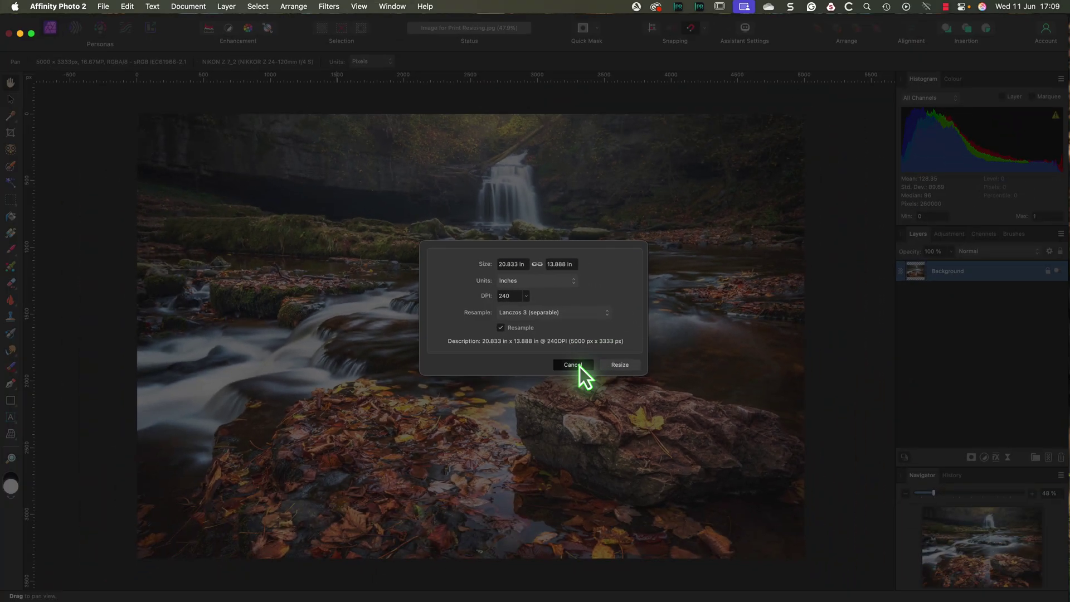
pyautogui.click(704, 428)
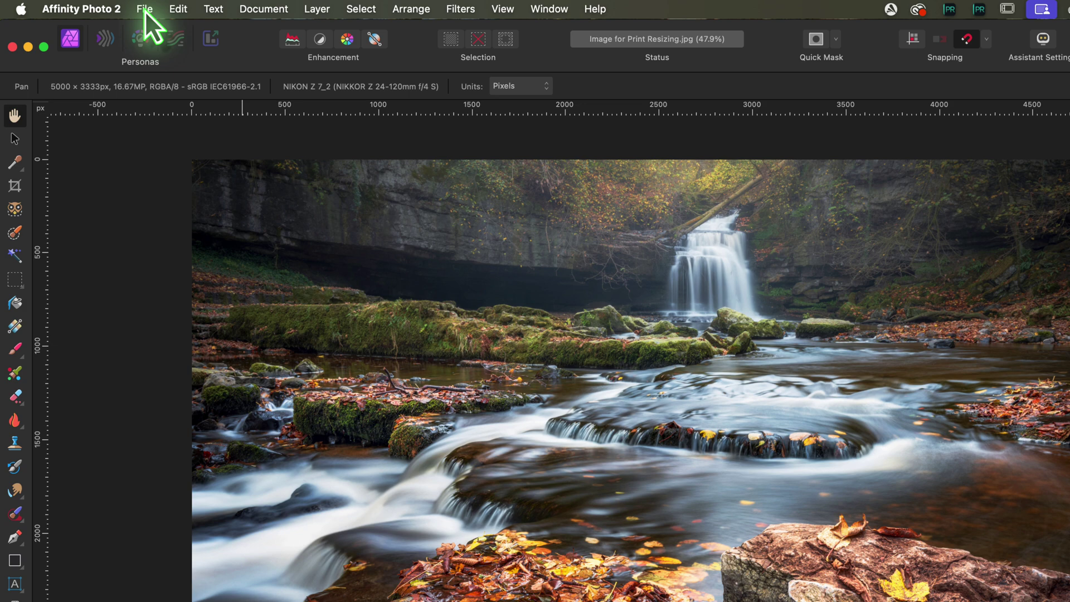
# Open the Print dialog for the waterfall image and scroll down its settings pane.
pyautogui.click(144, 12)
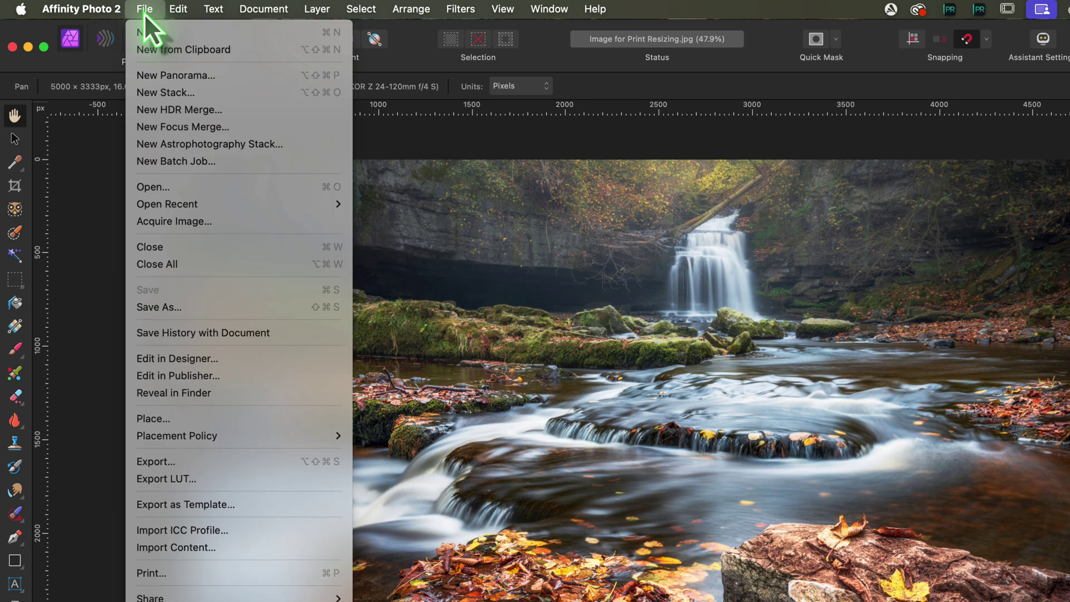
pyautogui.click(190, 571)
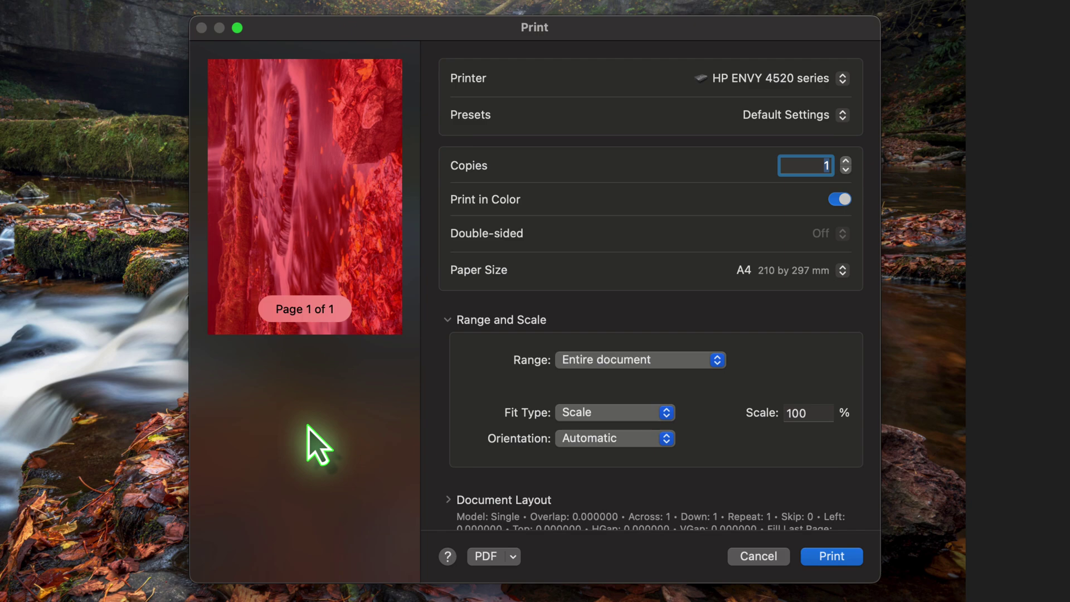
pyautogui.scroll(-5, 461, 461)
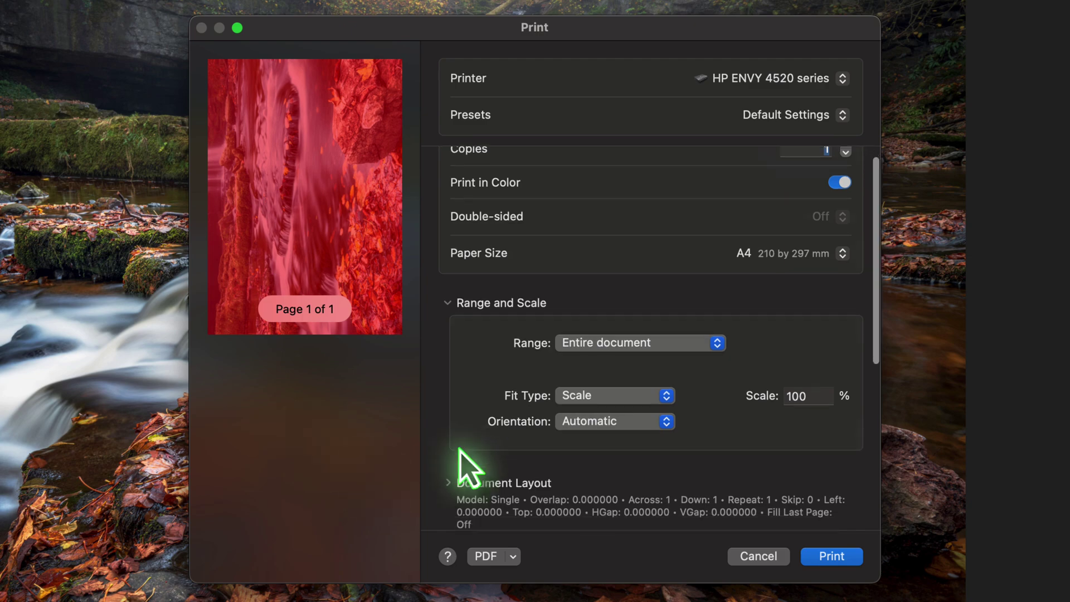
pyautogui.scroll(-2, 460, 448)
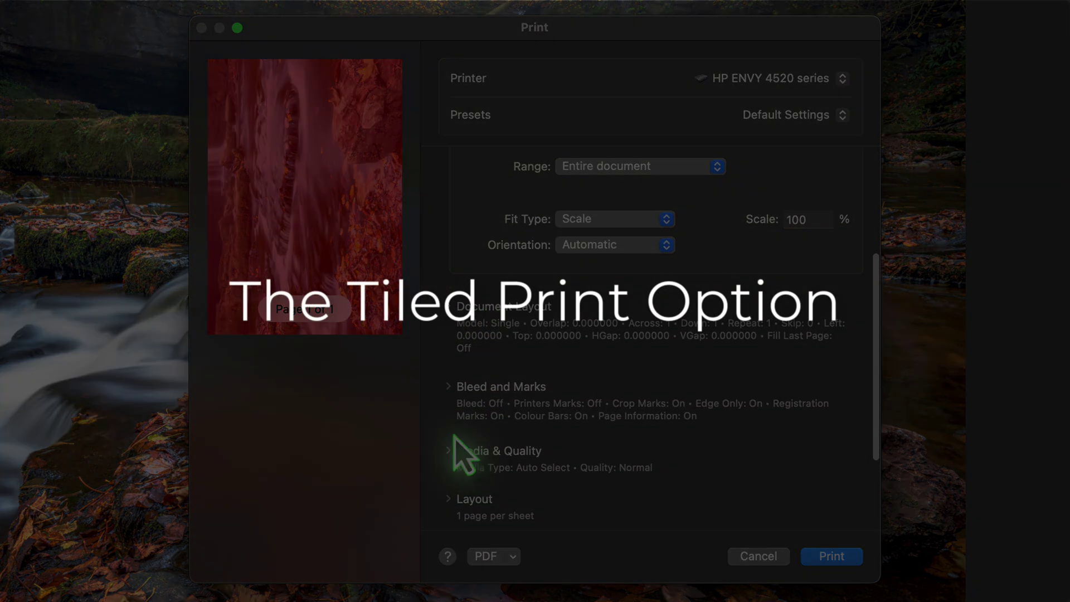
# Change the Document Layout model to Tiled, splitting the photo across four A4 pages.
pyautogui.click(449, 306)
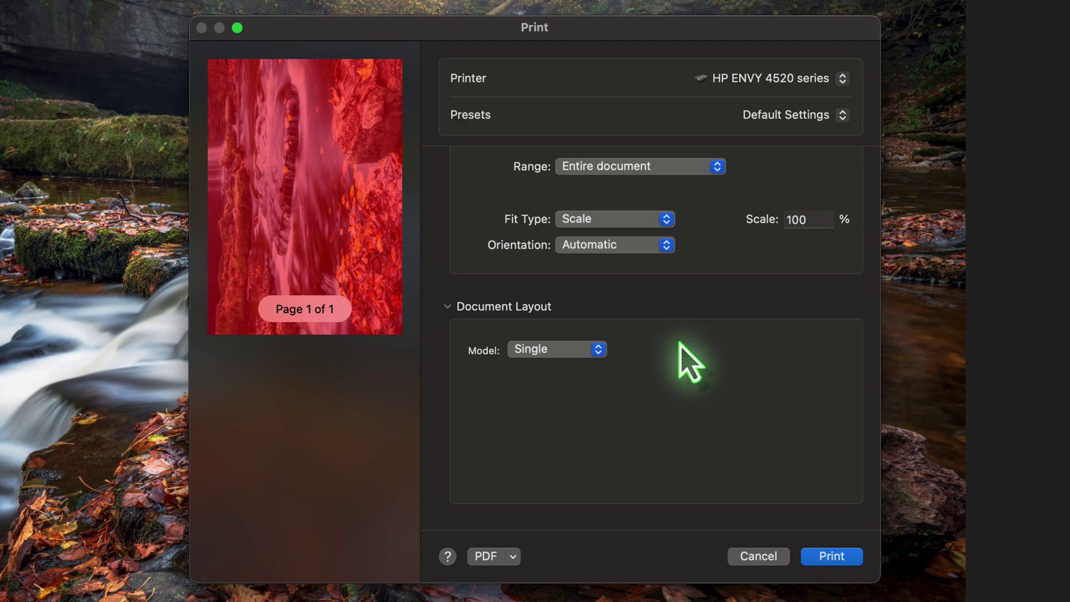
pyautogui.click(597, 351)
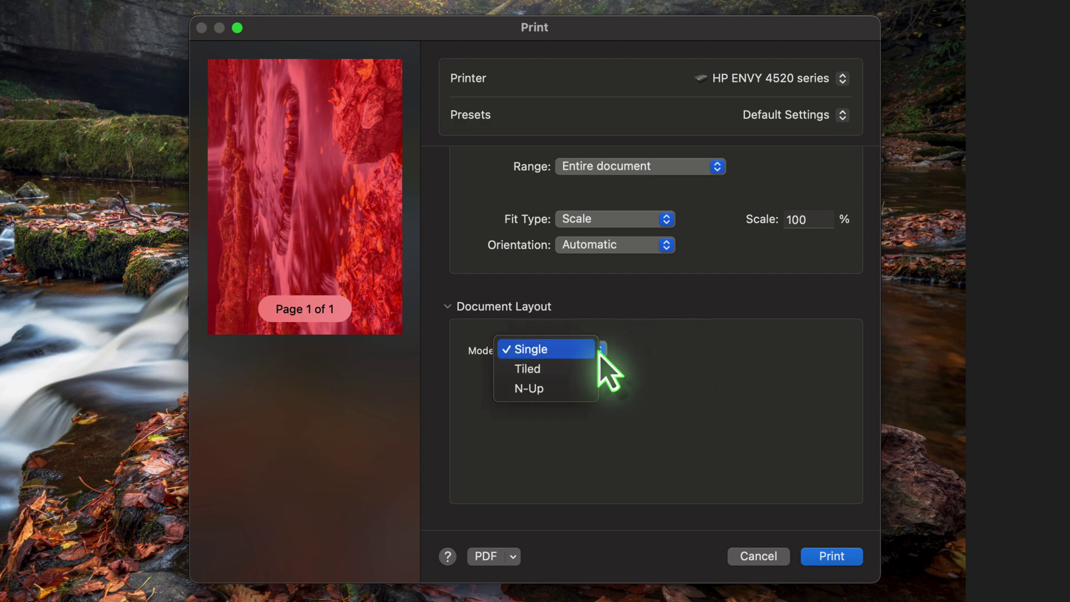
pyautogui.click(560, 368)
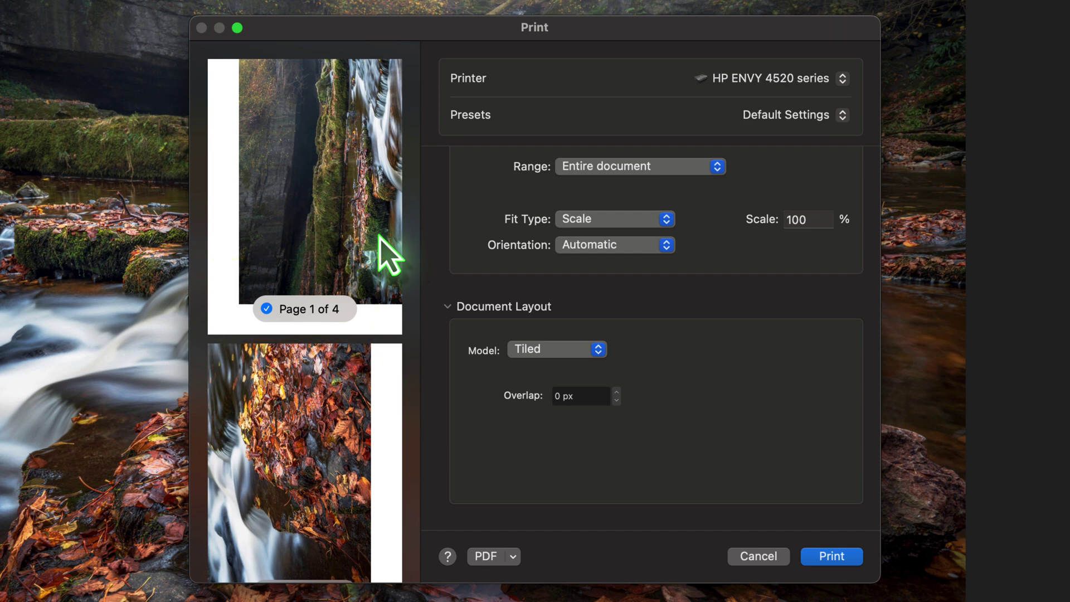
pyautogui.scroll(-10, 379, 236)
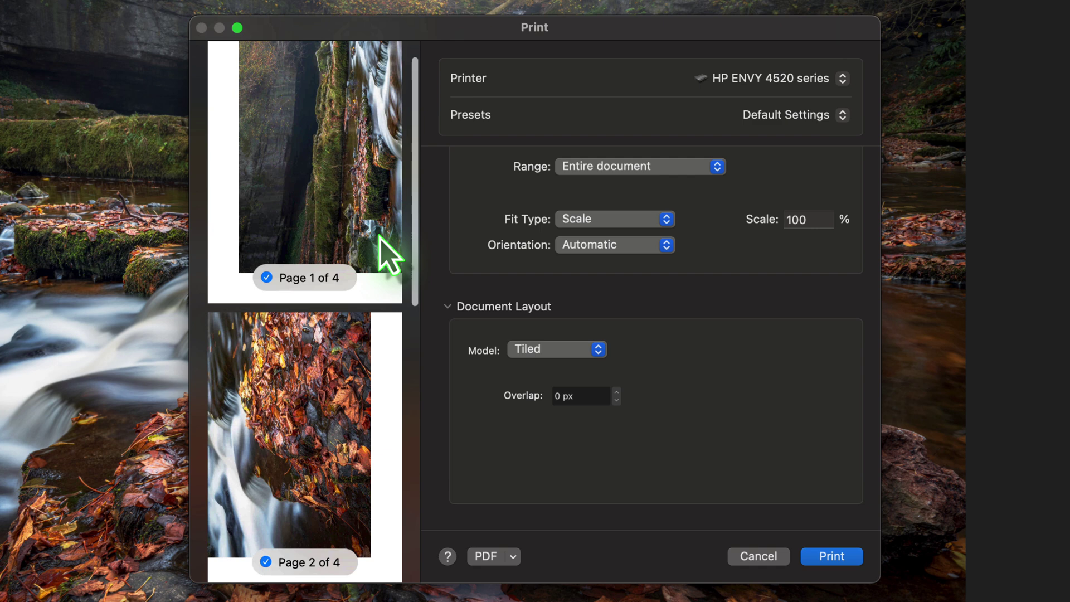
pyautogui.scroll(-8, 379, 236)
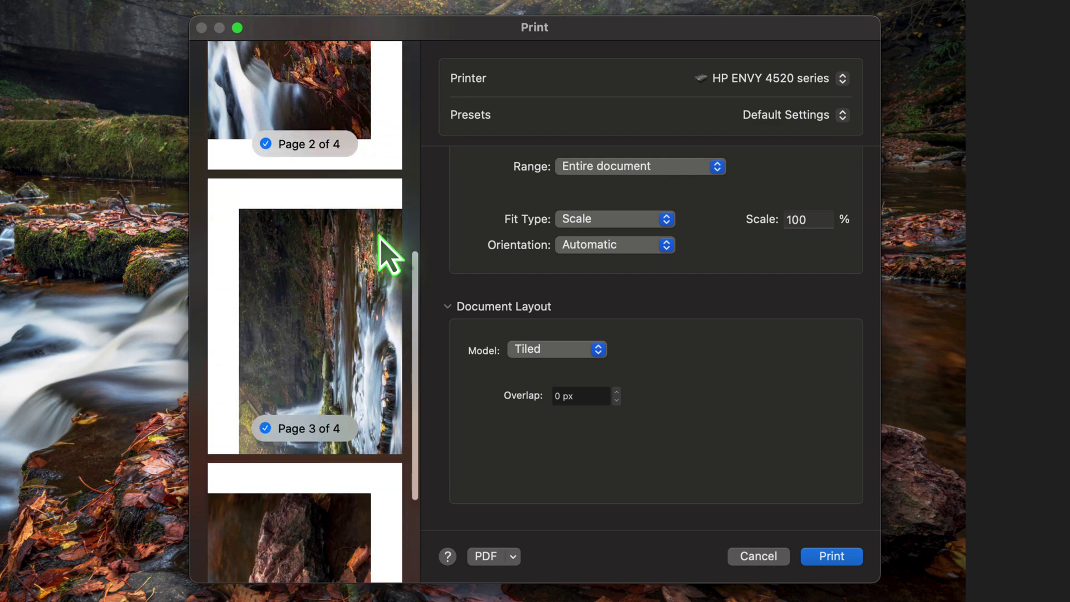
pyautogui.scroll(12, 390, 255)
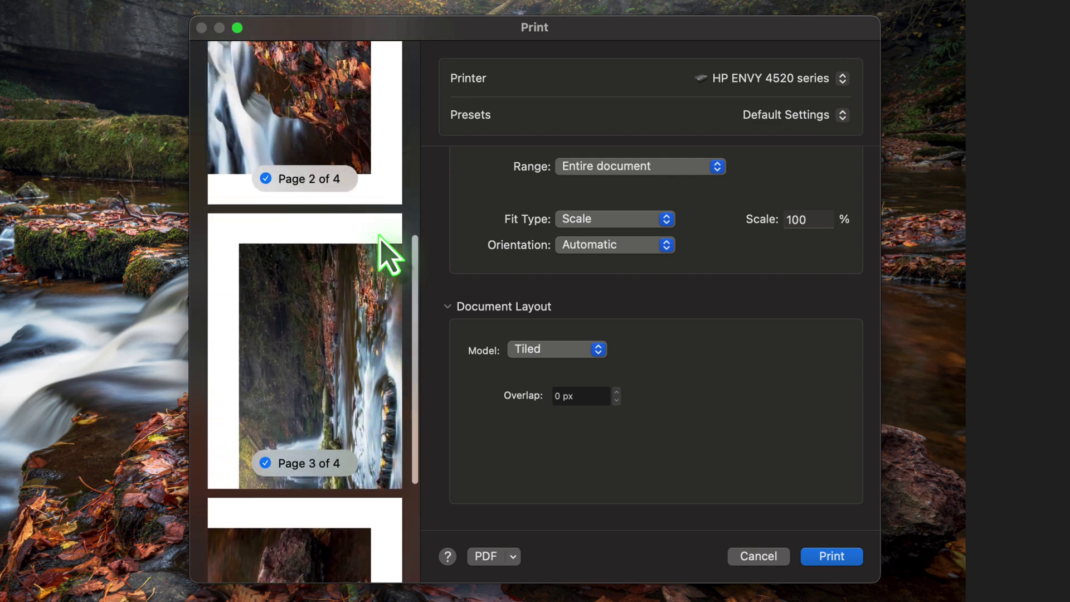
pyautogui.scroll(3, 384, 252)
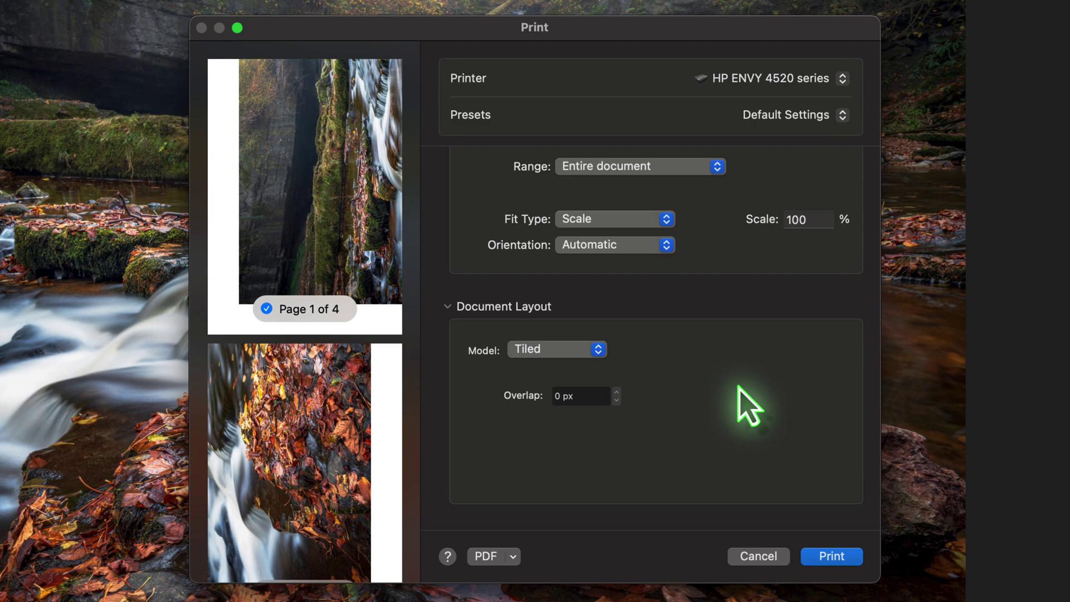
# Set the tile overlap to 1cm and commit it, so it reads 94.5 px.
pyautogui.click(586, 401)
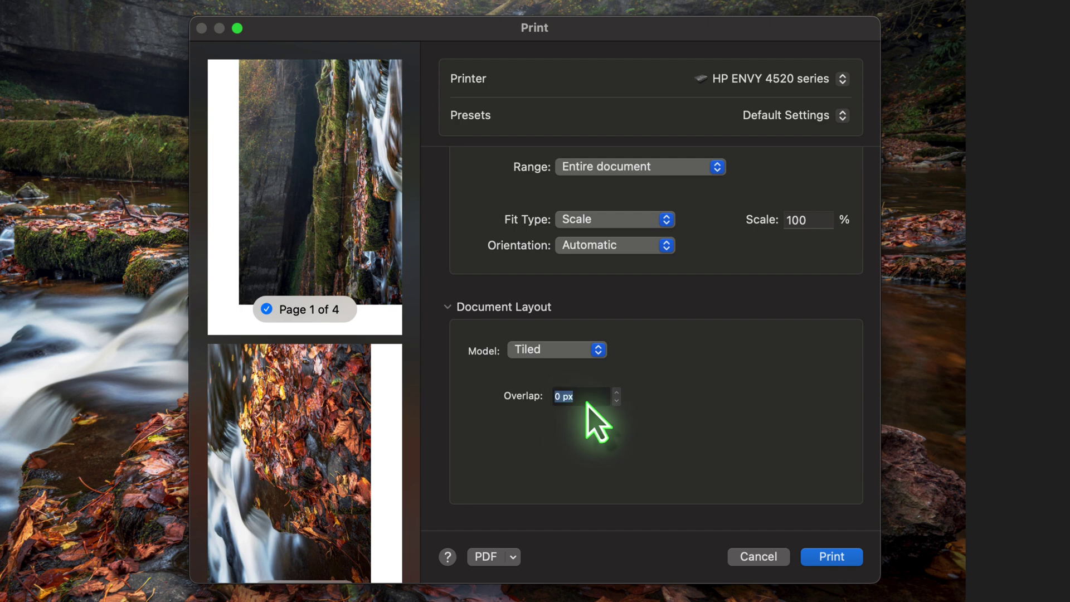
pyautogui.write('1cm')
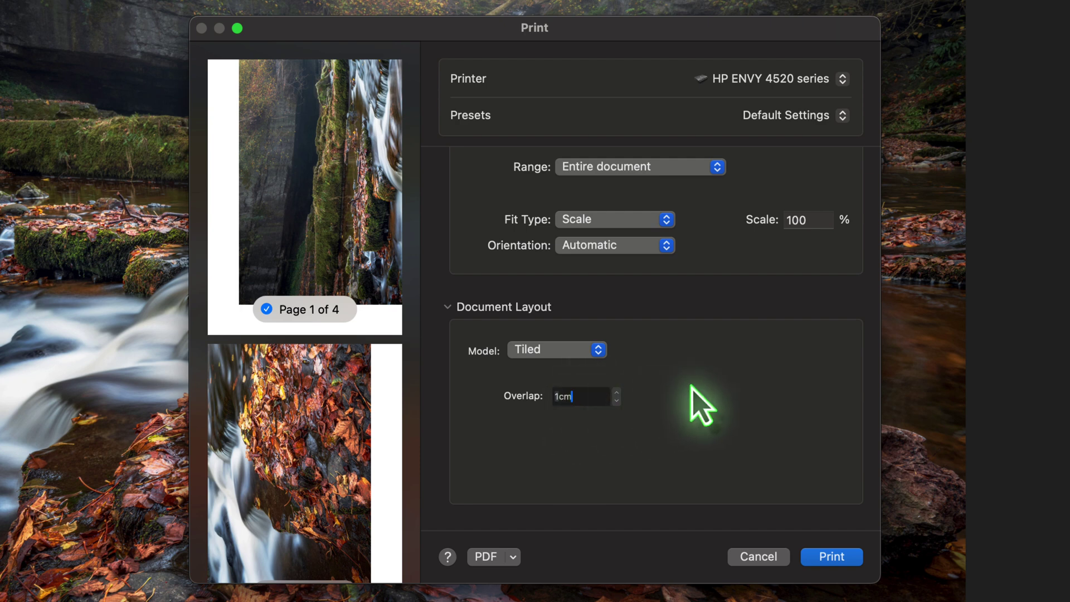
pyautogui.scroll(5, 693, 404)
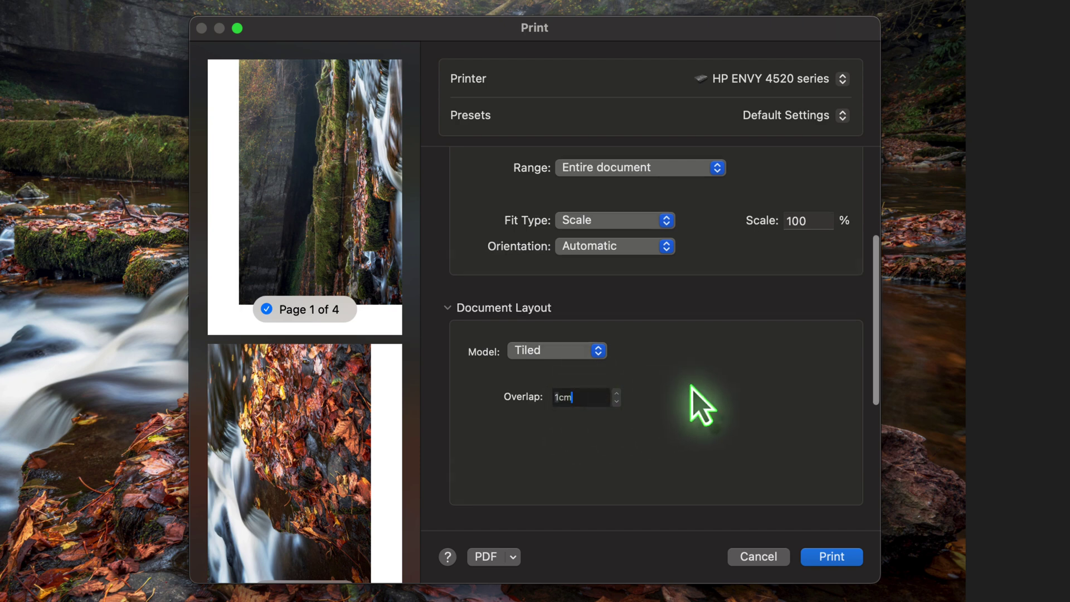
pyautogui.scroll(2, 692, 386)
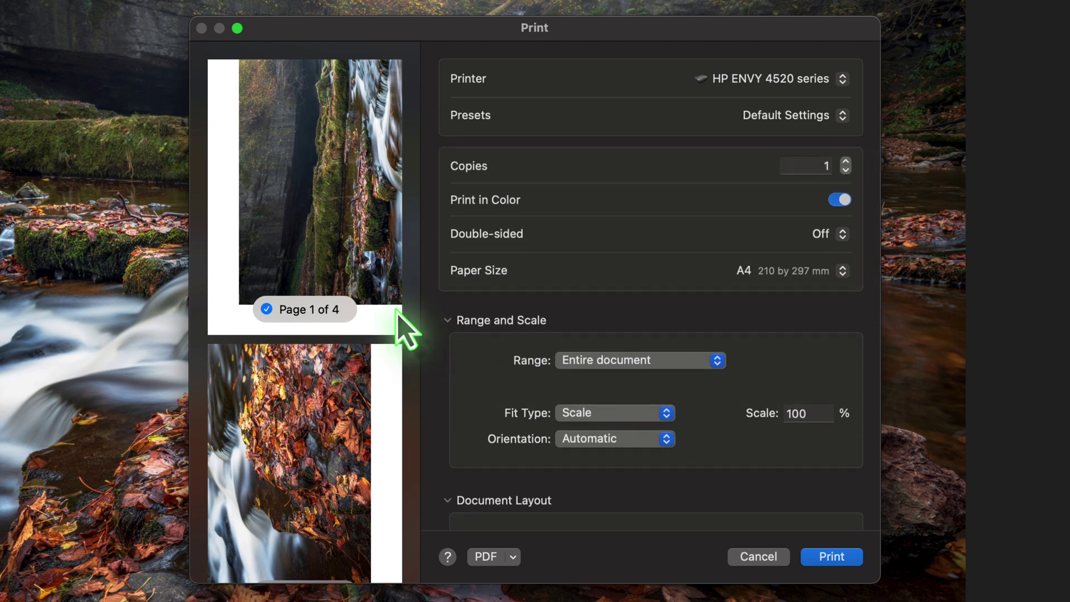
pyautogui.click(454, 320)
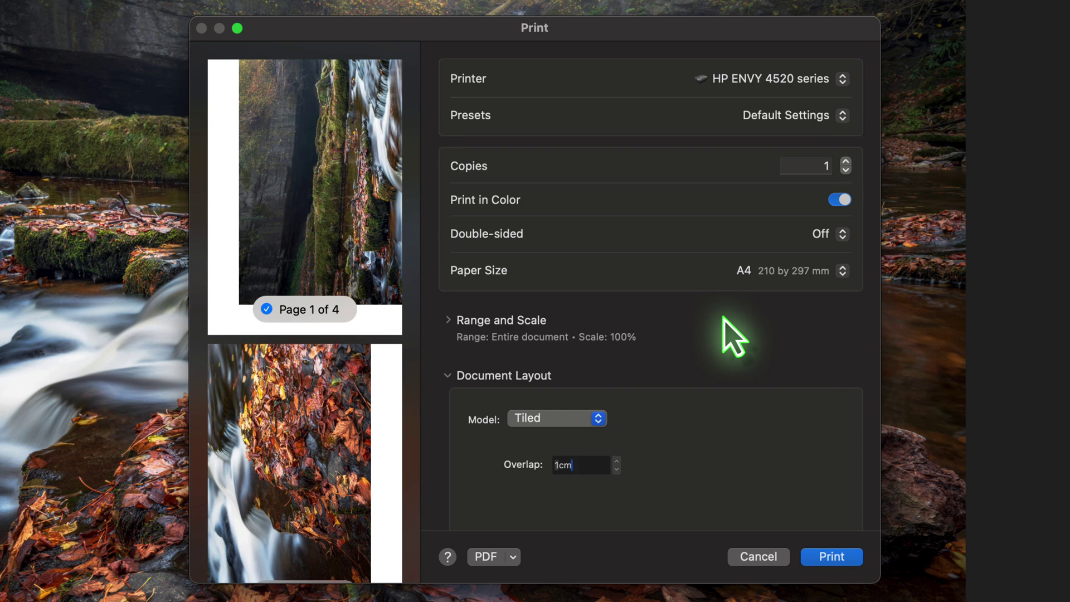
pyautogui.click(820, 166)
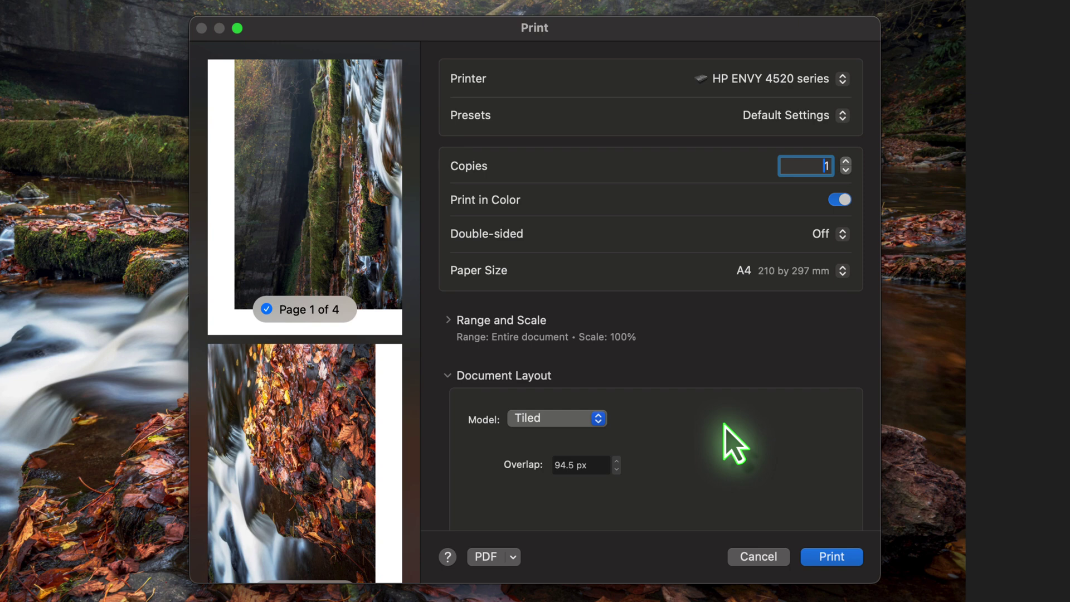
# Untick Page 1, Page 2 and Page 4 in the preview, leaving only Page 3 selected.
pyautogui.click(266, 311)
pyautogui.scroll(-1, 265, 326)
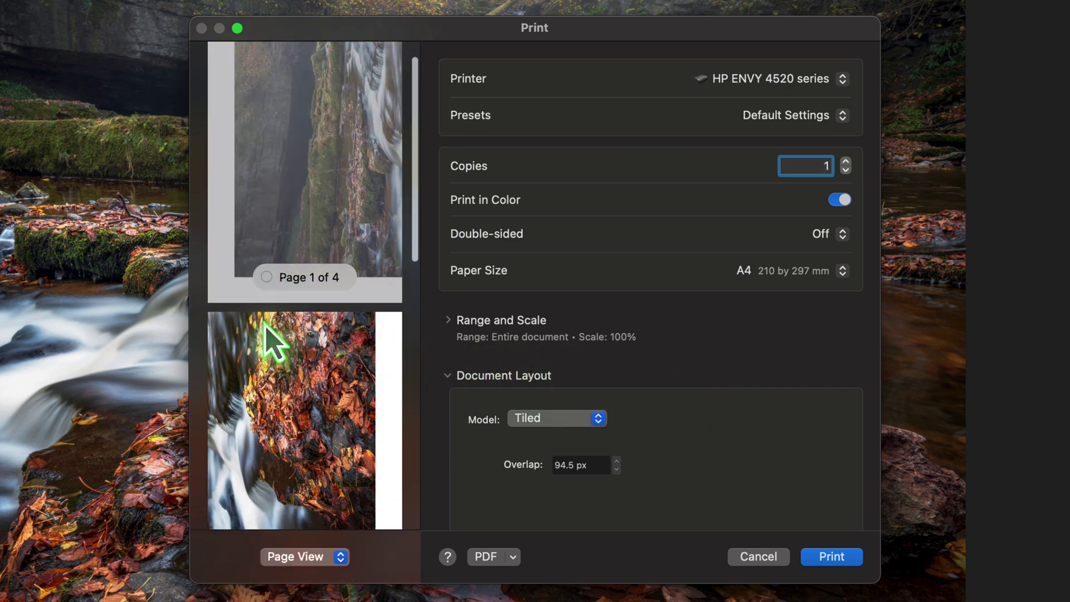
pyautogui.scroll(-5, 265, 326)
pyautogui.click(267, 309)
pyautogui.scroll(-3, 268, 307)
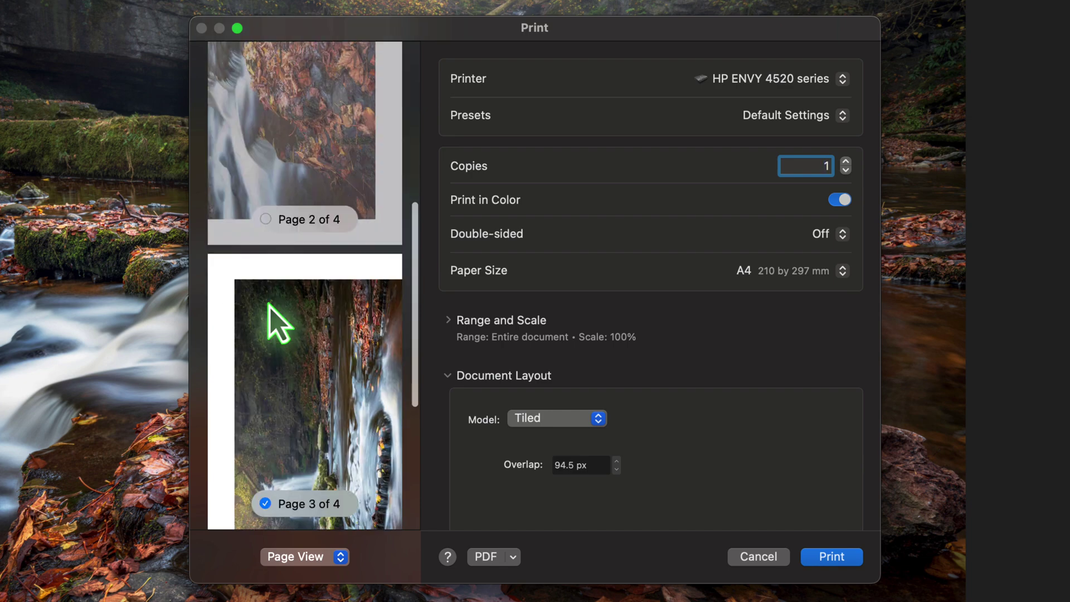
pyautogui.scroll(-5, 268, 323)
pyautogui.click(266, 503)
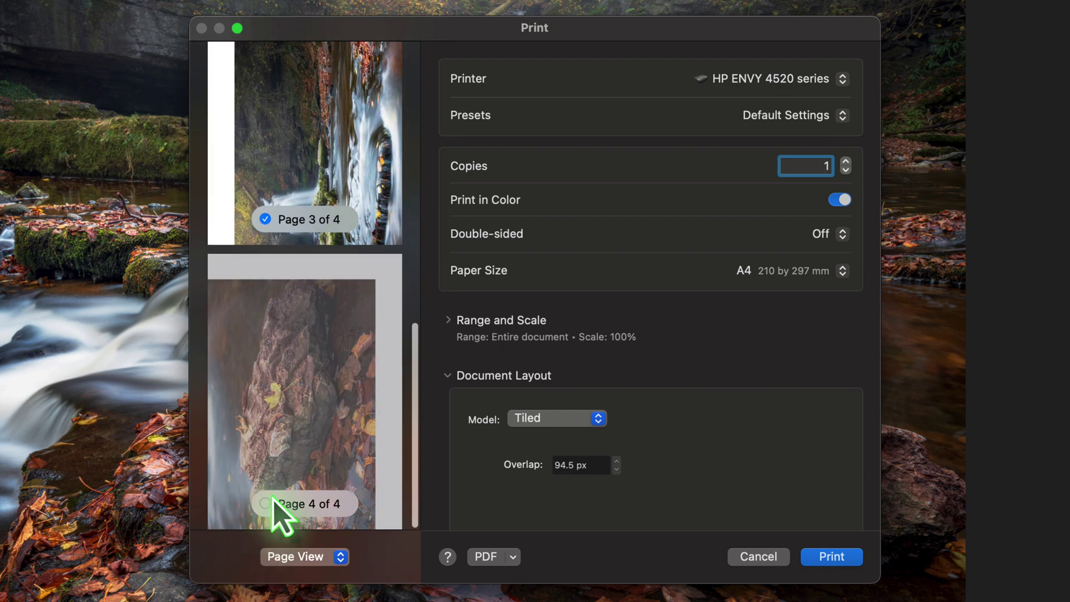
pyautogui.scroll(5, 358, 401)
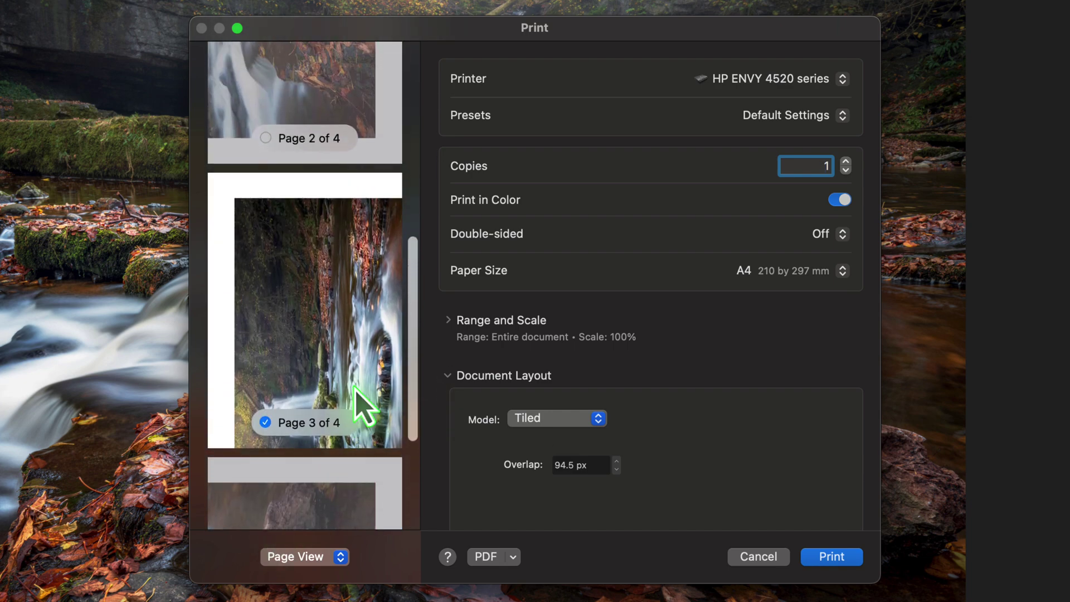
pyautogui.scroll(-1, 358, 401)
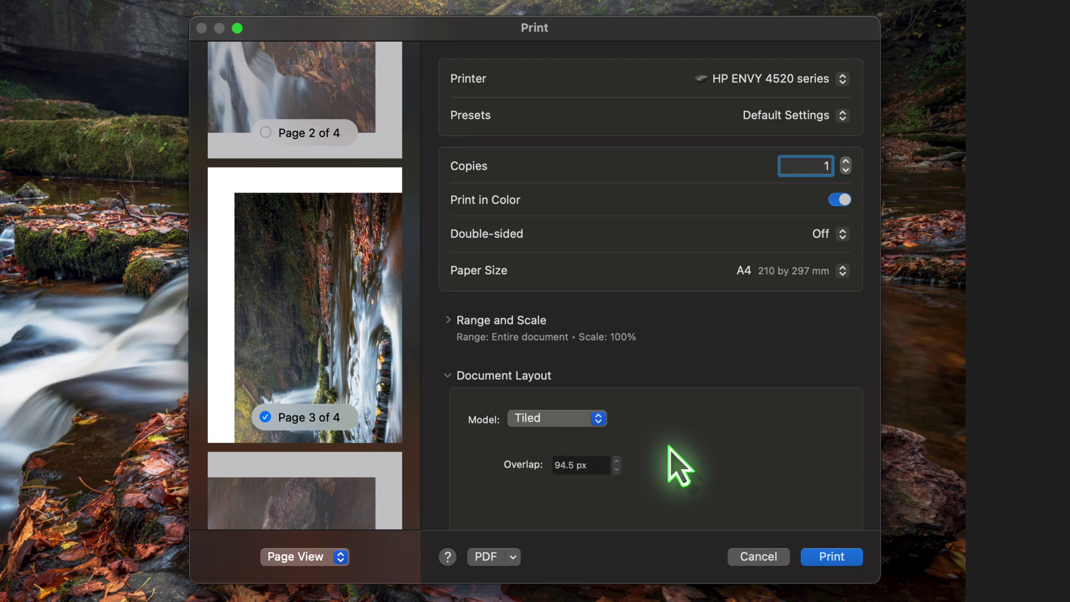